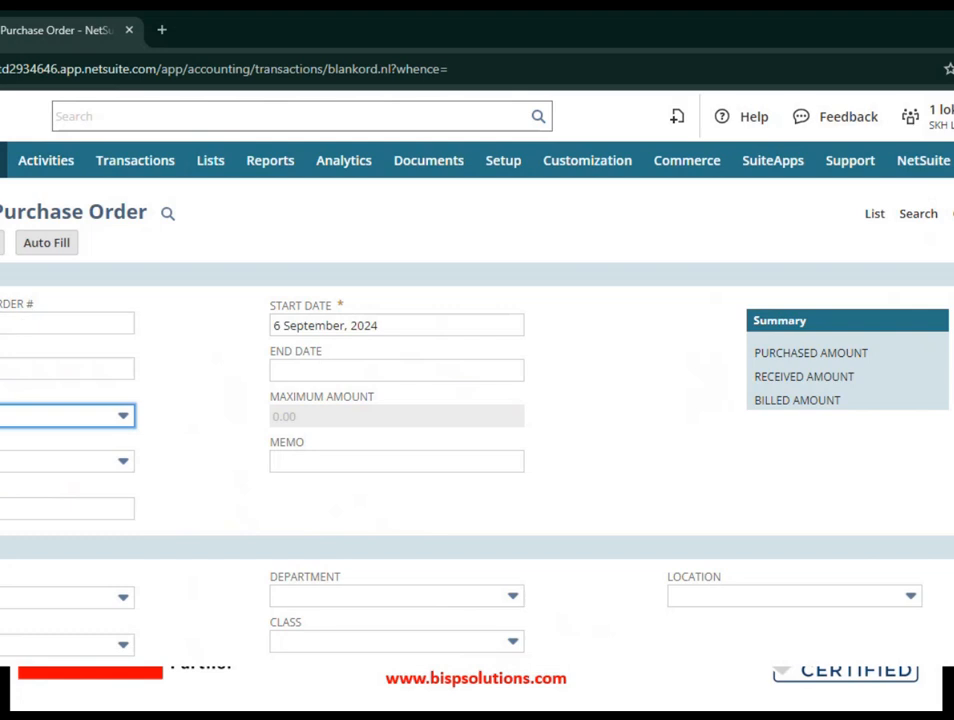
Examine the primary information fields and their choice lists on the new blanket purchase order.
{"action": "left_click", "coordinate": [56, 323]}
{"action": "left_click", "coordinate": [218, 320]}
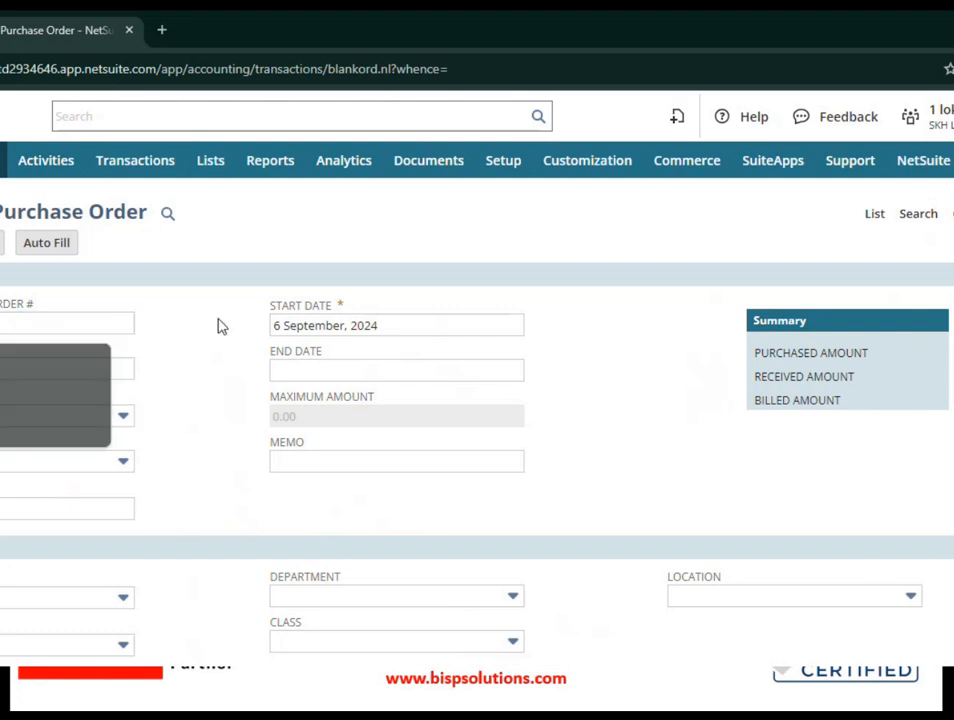
{"action": "left_click", "coordinate": [23, 376]}
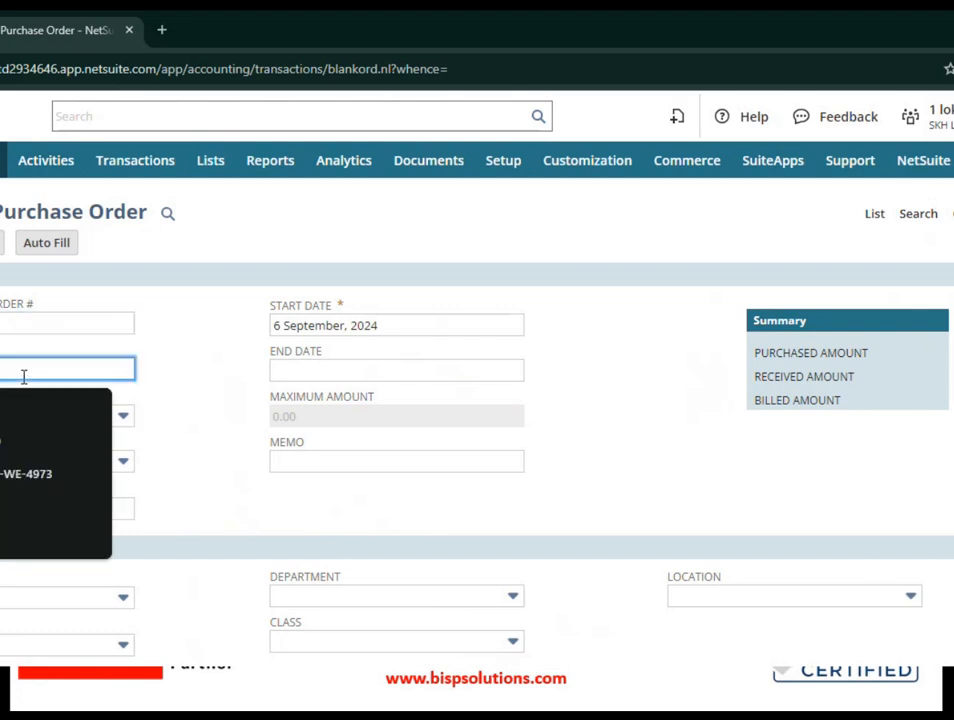
{"action": "left_click", "coordinate": [170, 354]}
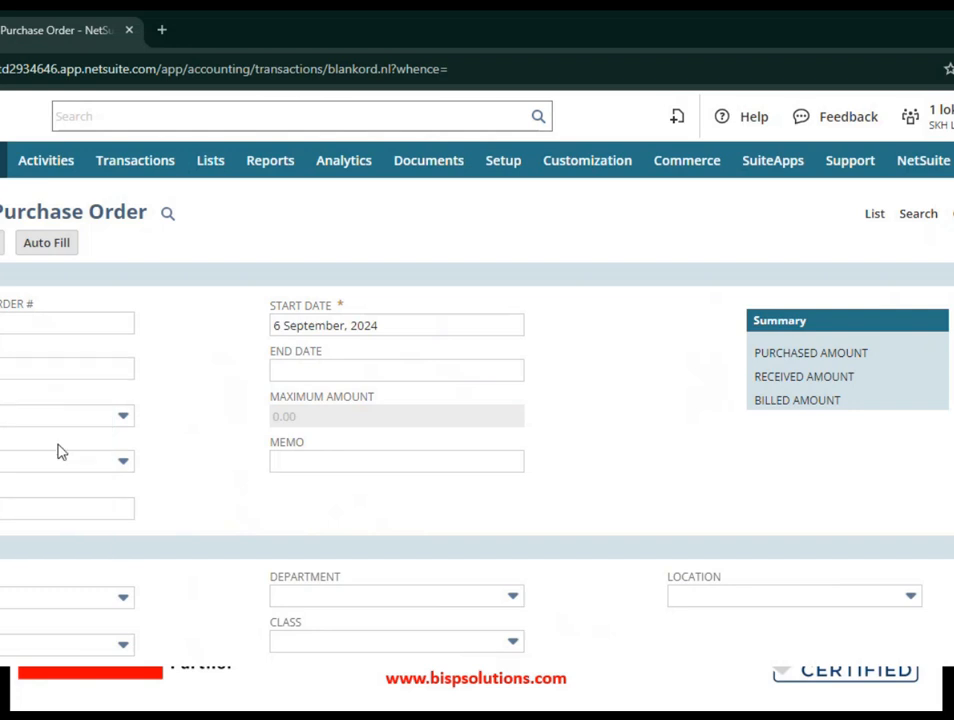
{"action": "left_click", "coordinate": [49, 420]}
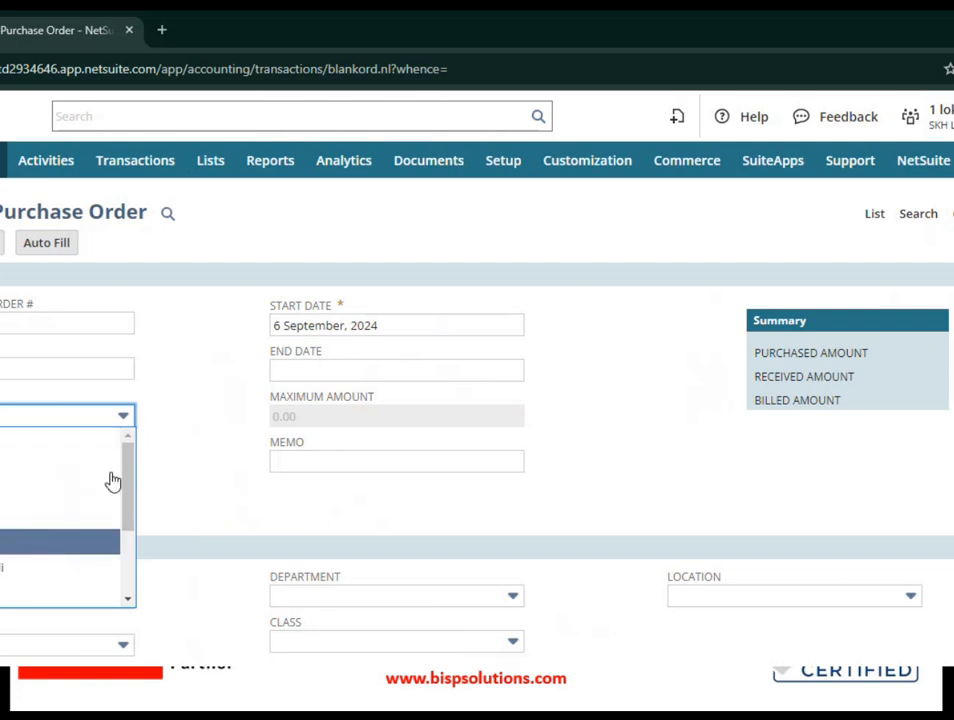
{"action": "left_click", "coordinate": [230, 342]}
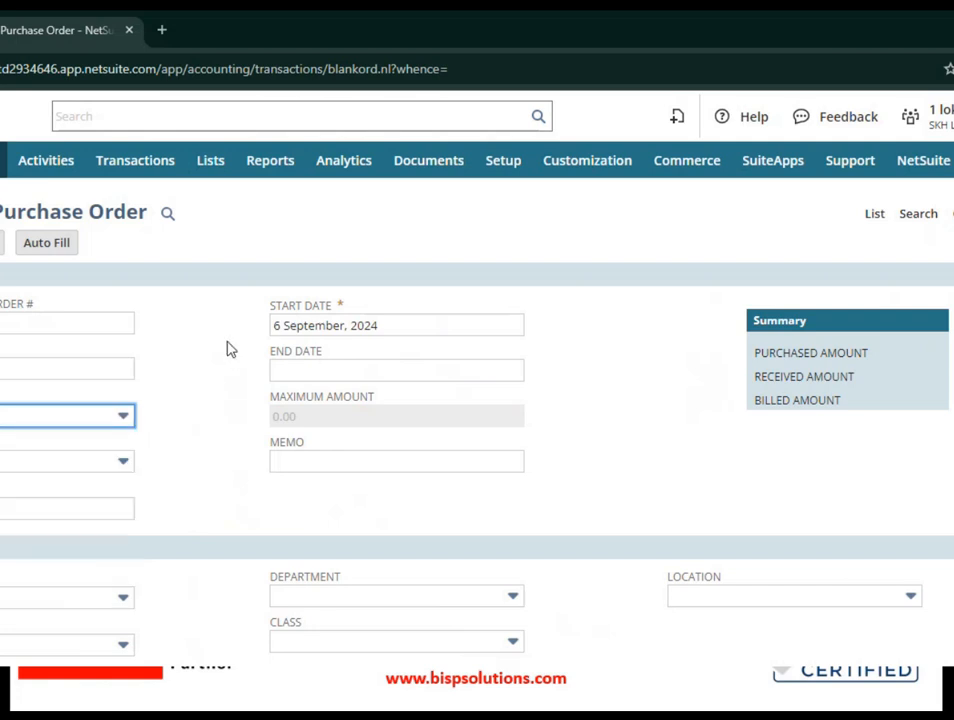
{"action": "left_click", "coordinate": [43, 462]}
{"action": "left_click", "coordinate": [43, 467]}
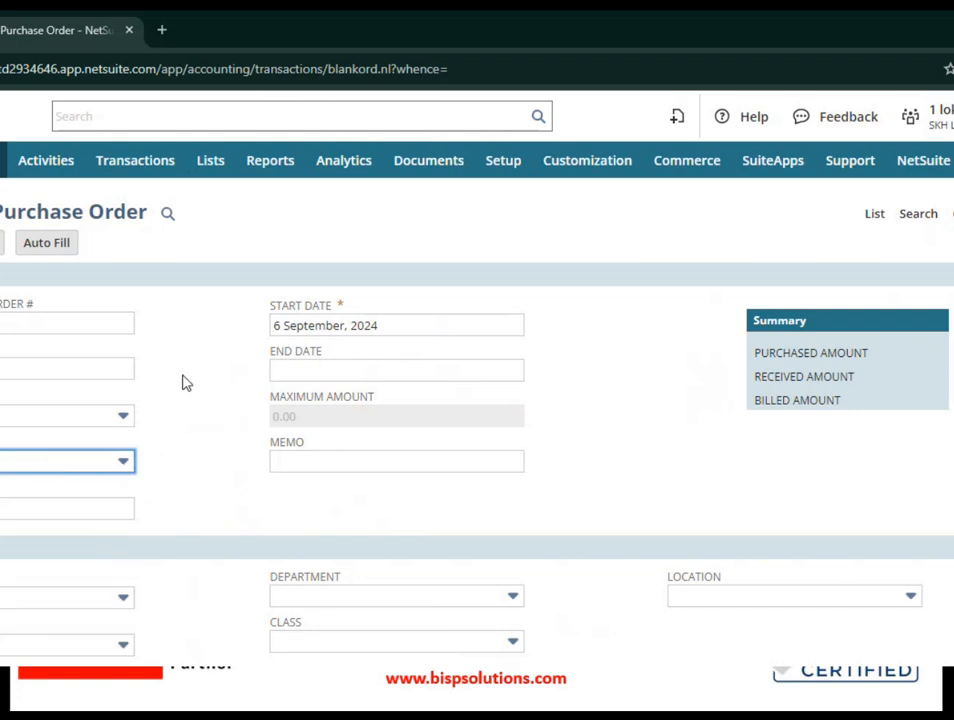
Examine the classification and custom fields, including department, location, class, and the field help for net amount.
{"action": "scroll", "coordinate": [239, 380], "scroll_direction": "down", "scroll_amount": 2}
{"action": "left_click", "coordinate": [6, 416]}
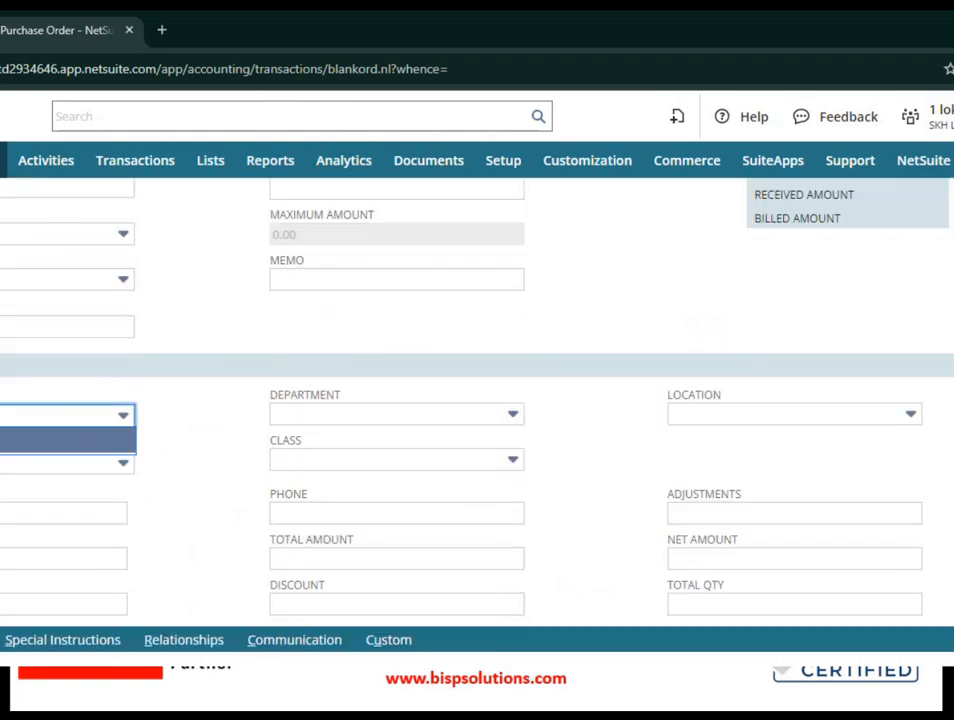
{"action": "left_click", "coordinate": [126, 428]}
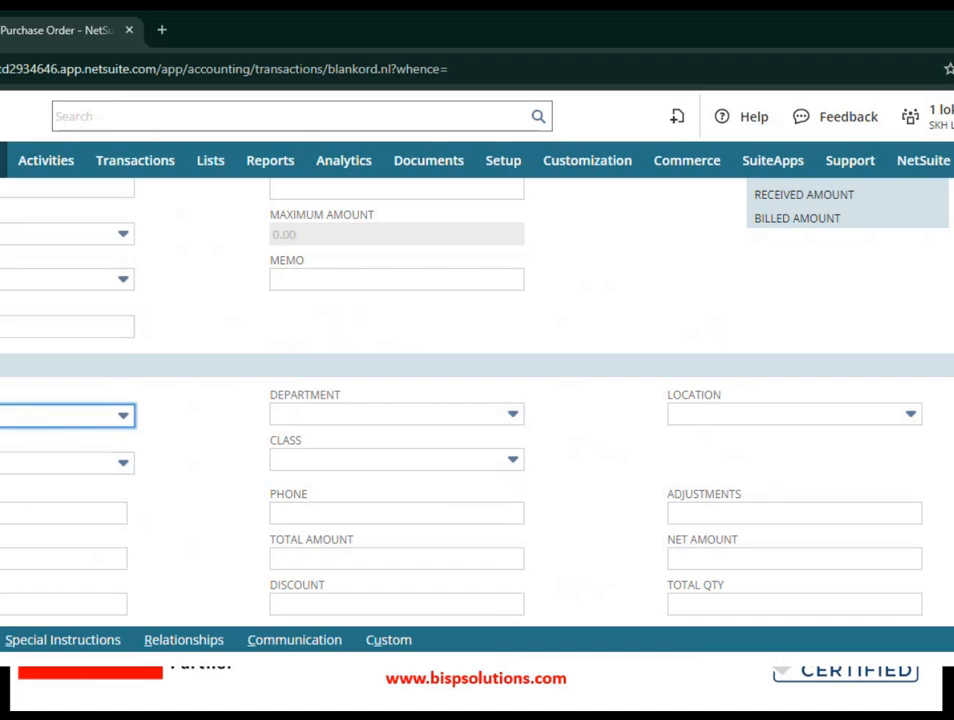
{"action": "left_click", "coordinate": [20, 463]}
{"action": "left_click", "coordinate": [331, 423]}
{"action": "left_click", "coordinate": [331, 424]}
{"action": "left_click", "coordinate": [709, 418]}
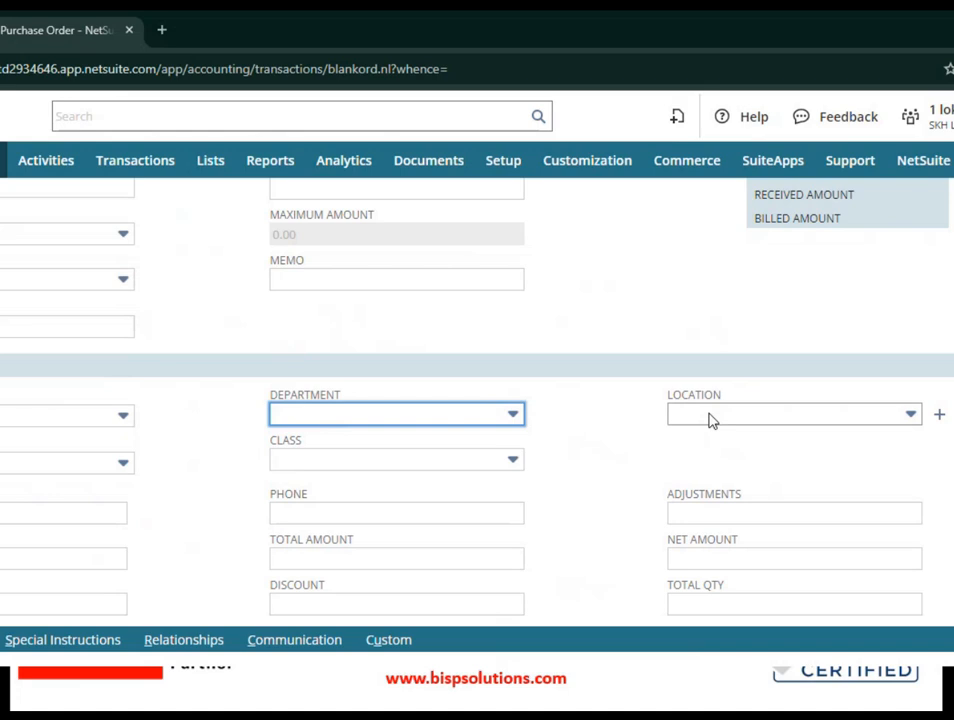
{"action": "left_click", "coordinate": [476, 461]}
{"action": "scroll", "coordinate": [166, 545], "scroll_direction": "down", "scroll_amount": 3}
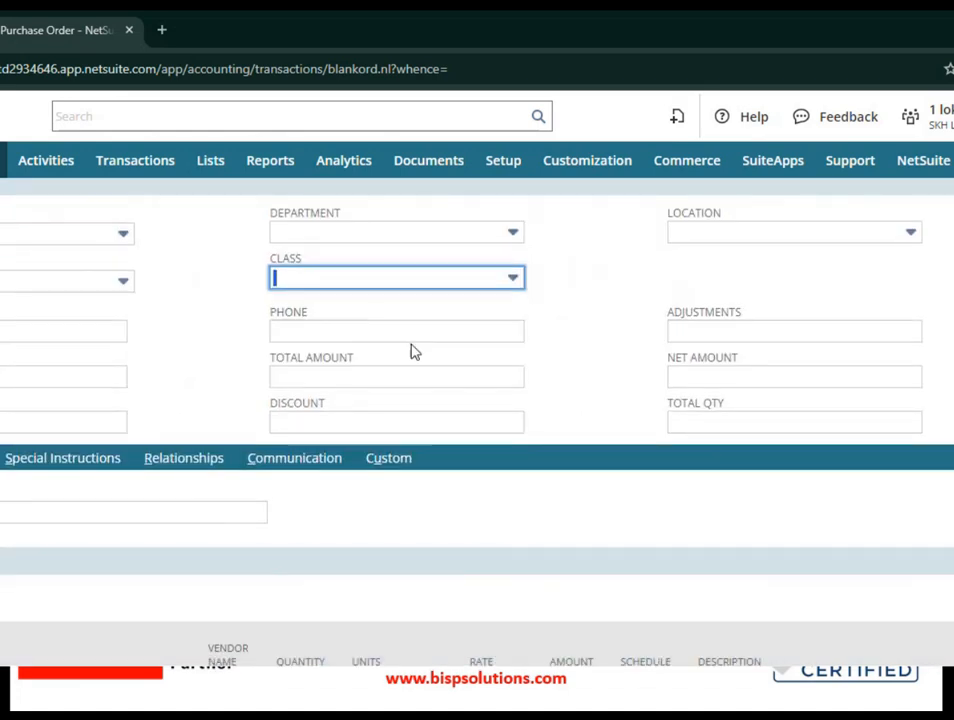
{"action": "left_click", "coordinate": [735, 332]}
{"action": "left_click", "coordinate": [737, 358]}
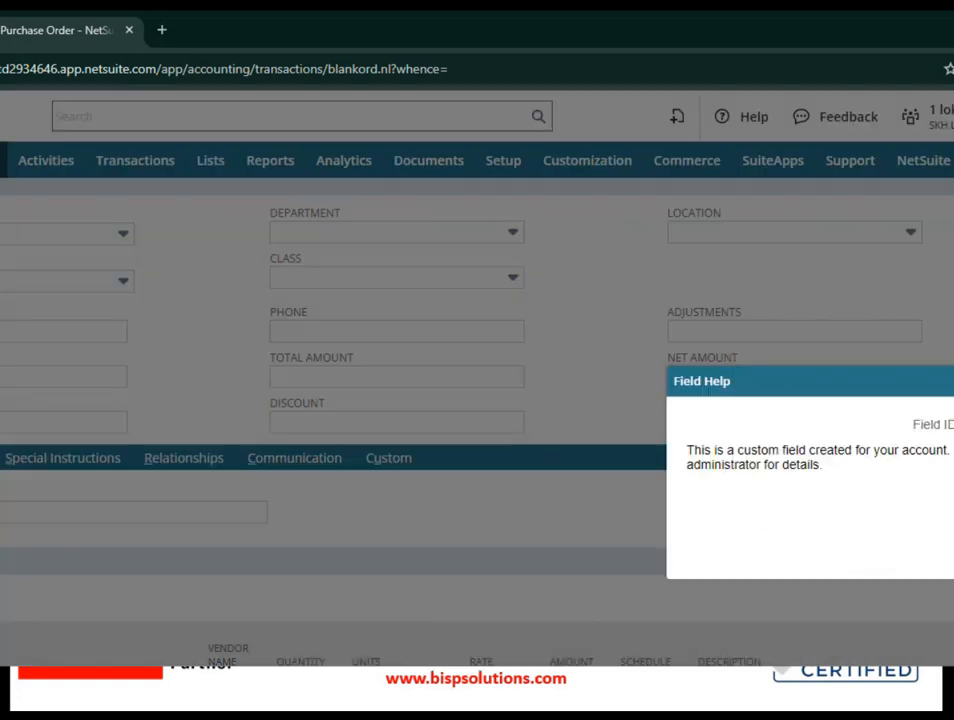
{"action": "key", "text": "Escape"}
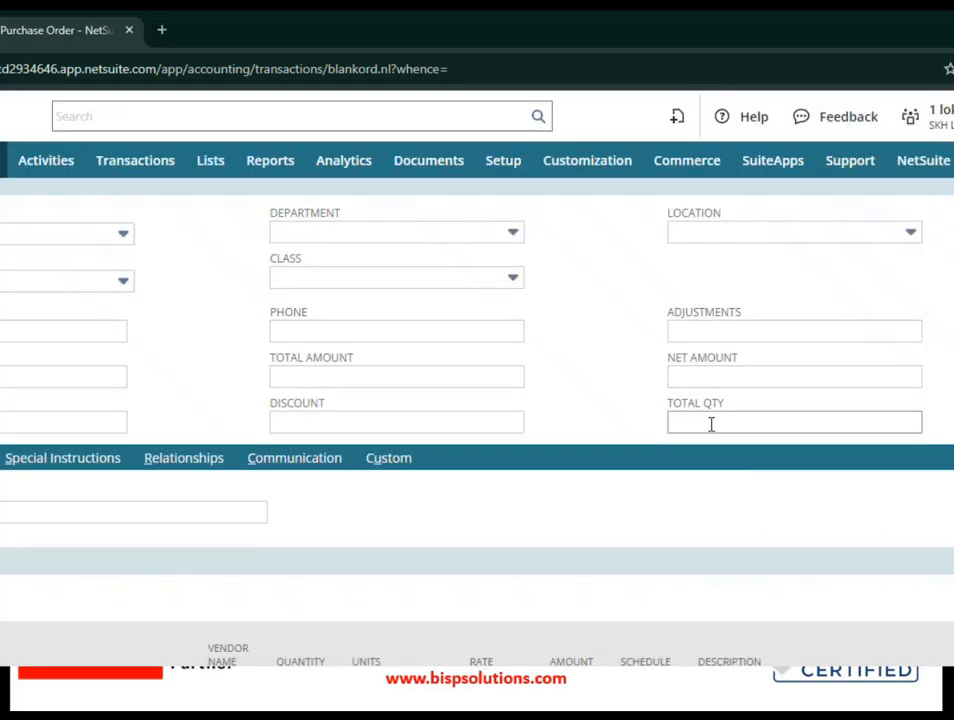
Set the order's total quantity to 500 and its total amount to 25,00,000.
{"action": "left_click", "coordinate": [757, 420]}
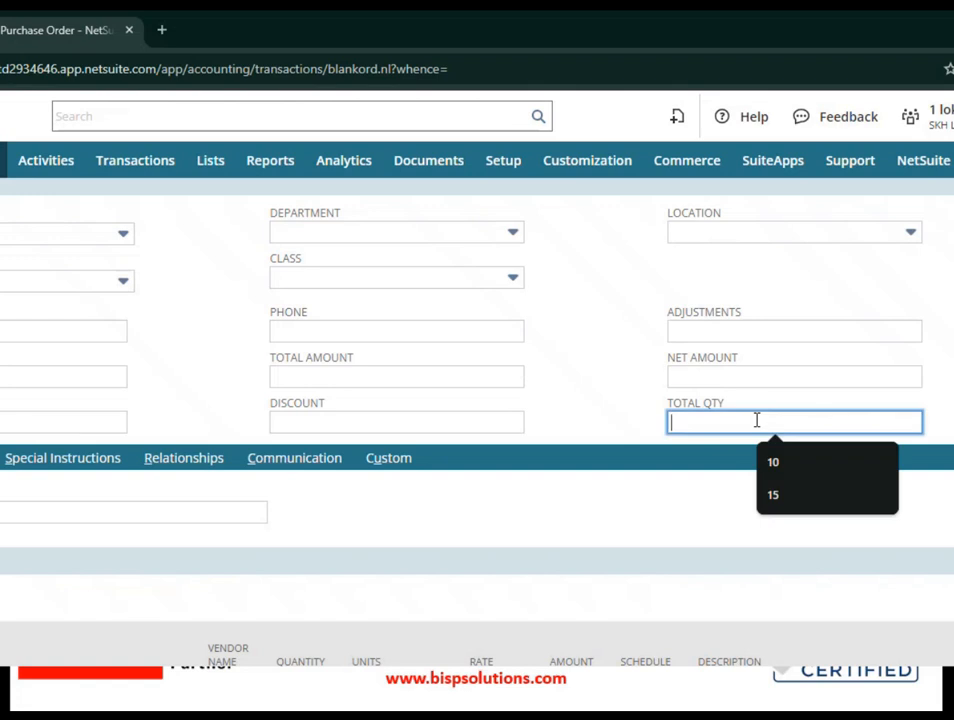
{"action": "type", "text": "500"}
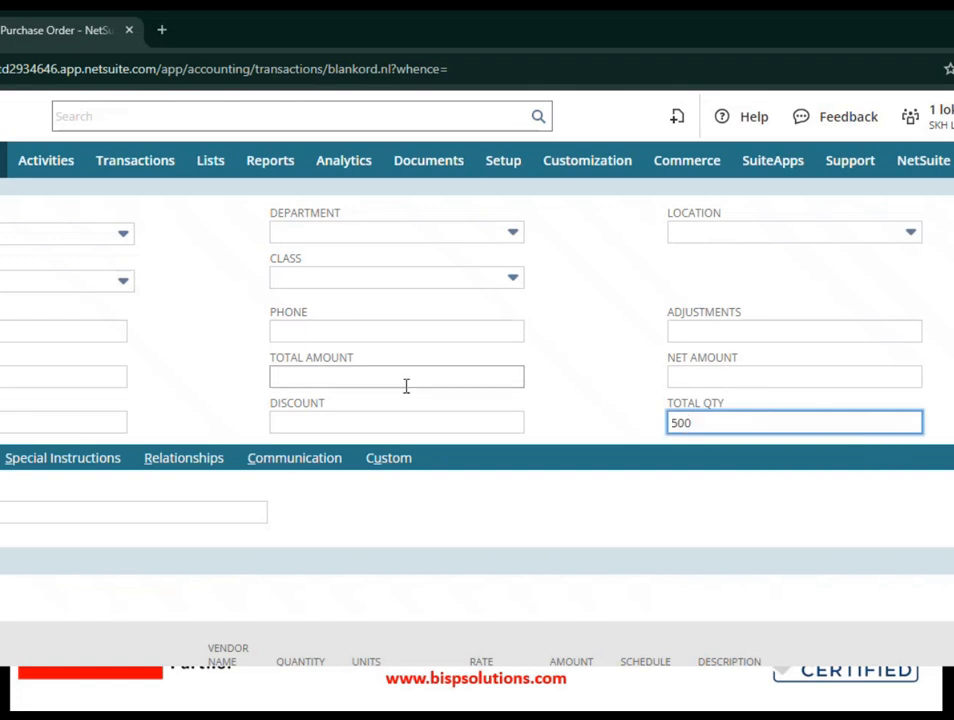
{"action": "left_click", "coordinate": [406, 386]}
{"action": "type", "text": "25,00,000"}
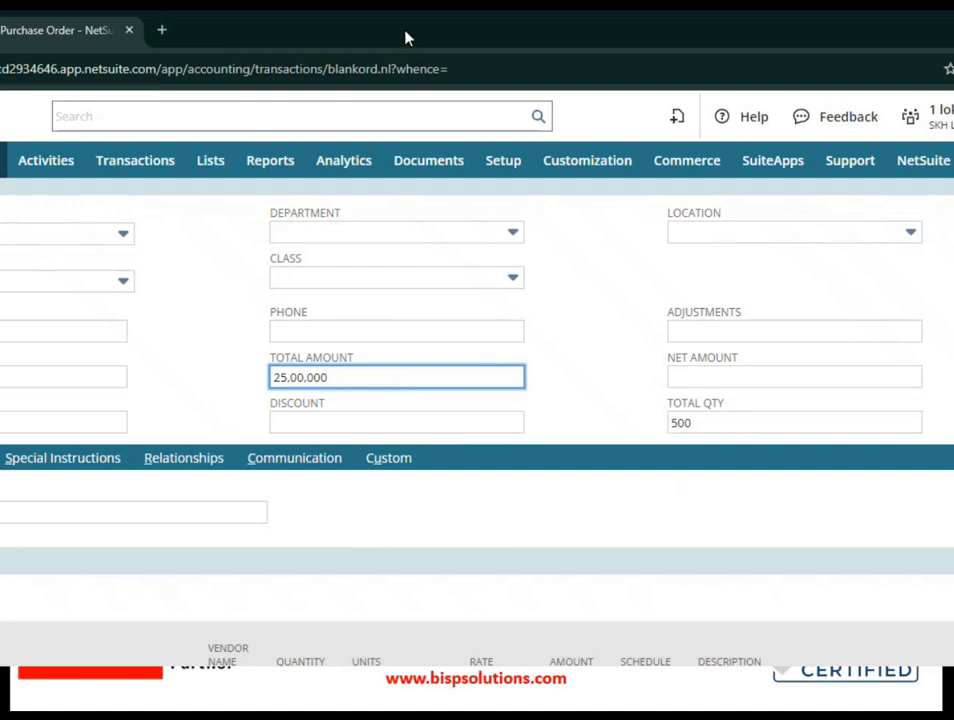
Open the form for a new non-serialized inventory item from the order's first item line.
{"action": "scroll", "coordinate": [47, 507], "scroll_direction": "down", "scroll_amount": 2}
{"action": "left_click", "coordinate": [15, 519]}
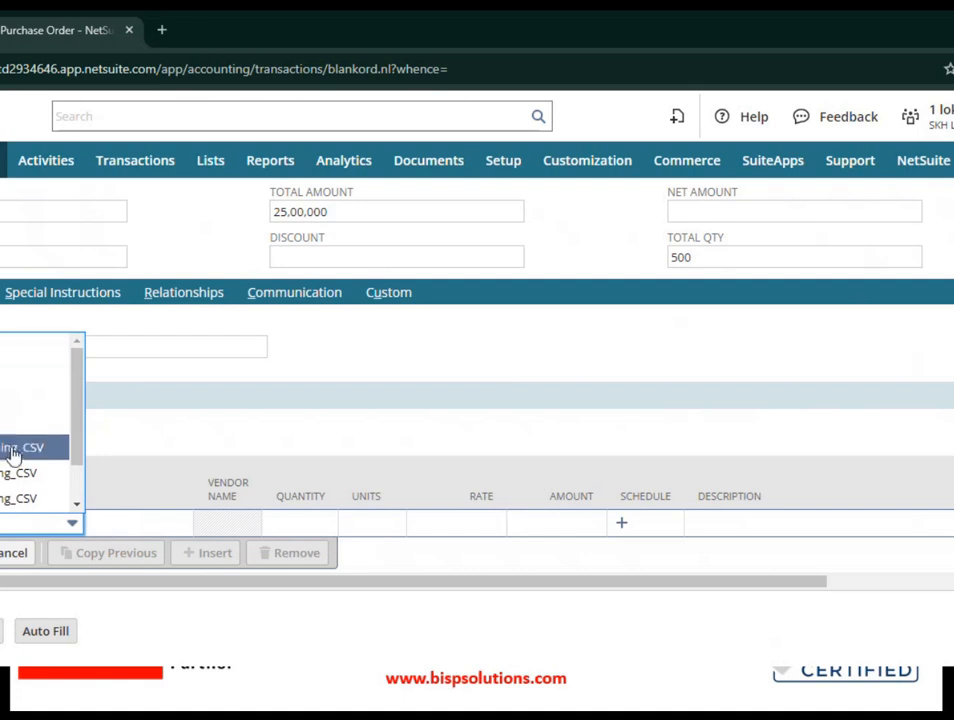
{"action": "scroll", "coordinate": [11, 458], "scroll_direction": "down", "scroll_amount": 1}
{"action": "scroll", "coordinate": [4, 496], "scroll_direction": "up", "scroll_amount": 1}
{"action": "left_click", "coordinate": [143, 460]}
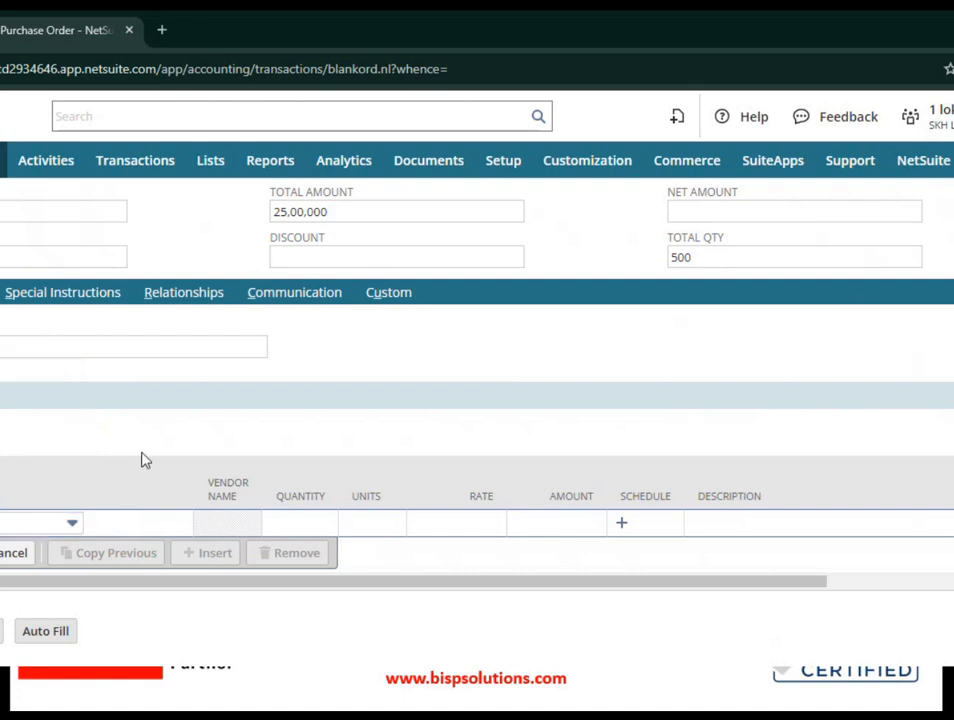
{"action": "left_click", "coordinate": [100, 524]}
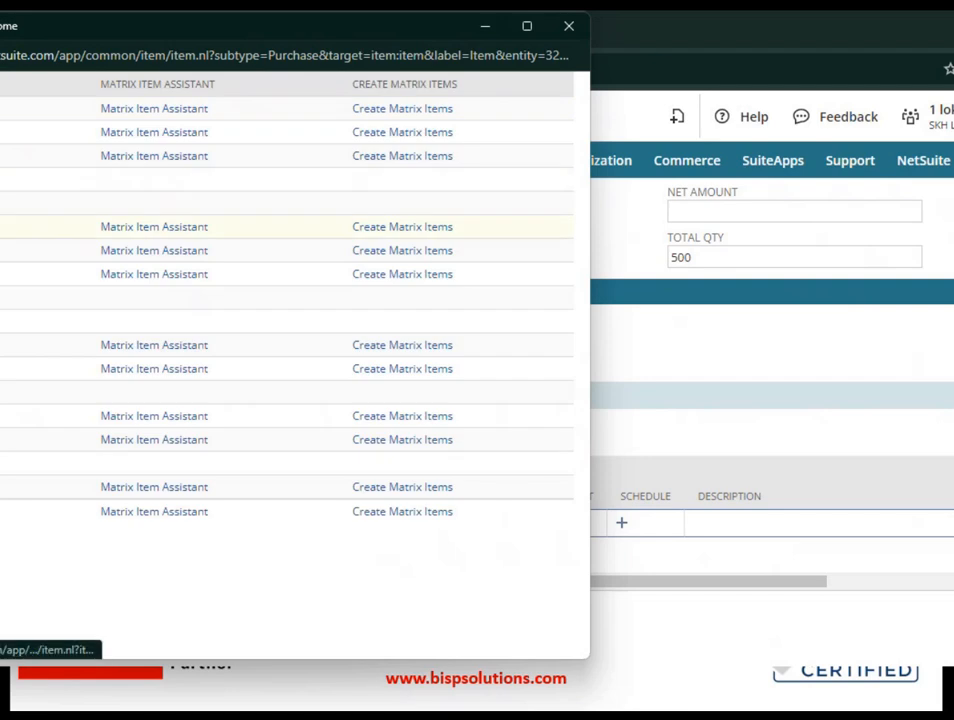
{"action": "left_click", "coordinate": [2, 228]}
{"action": "left_click", "coordinate": [15, 224]}
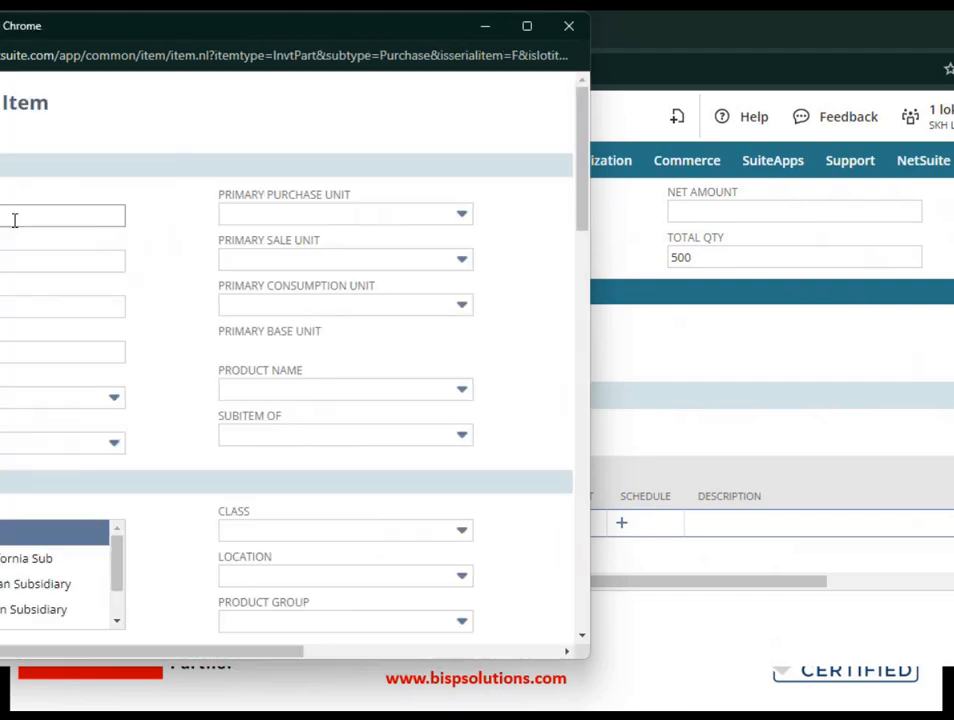
Fill in the new item's name and choose the units type that uses Each as its base unit.
{"action": "left_click", "coordinate": [13, 211]}
{"action": "left_click", "coordinate": [13, 209]}
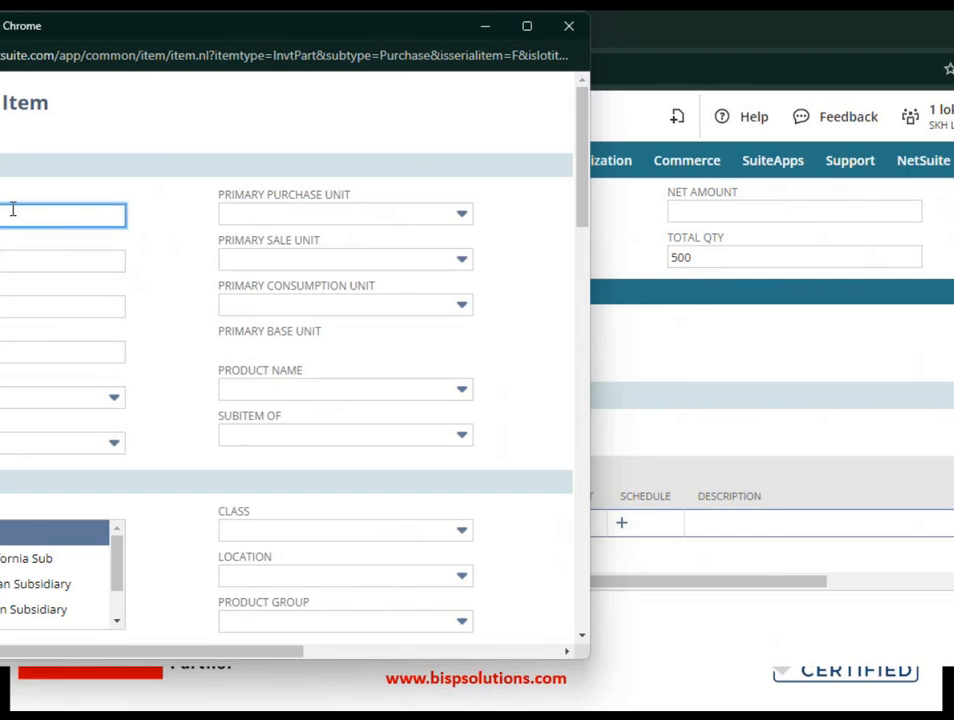
{"action": "left_click", "coordinate": [280, 217]}
{"action": "left_click", "coordinate": [17, 394]}
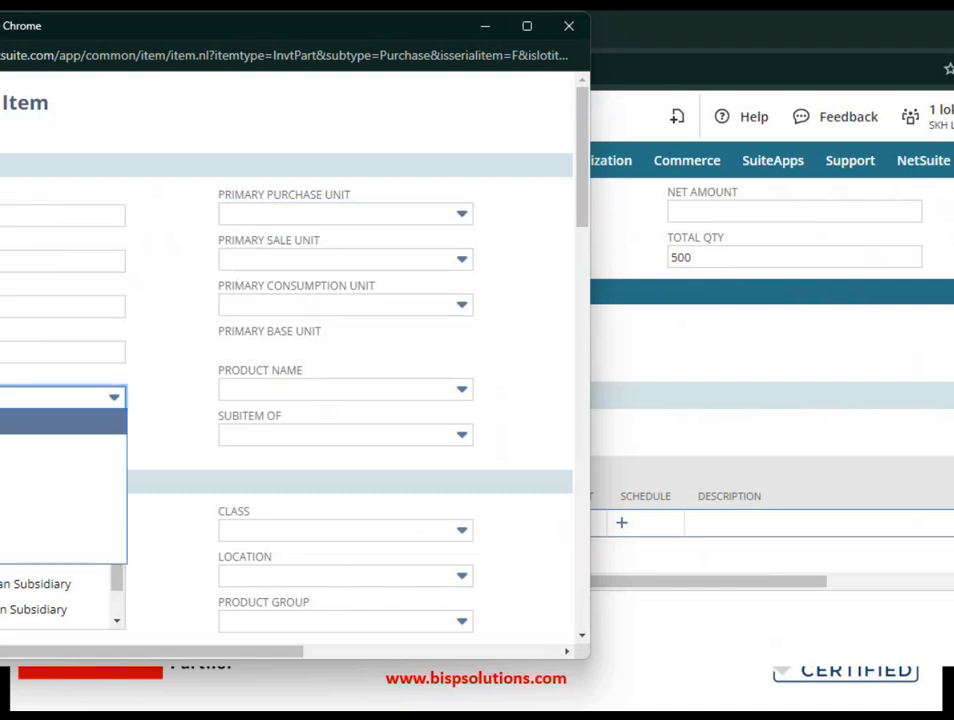
{"action": "left_click", "coordinate": [10, 473]}
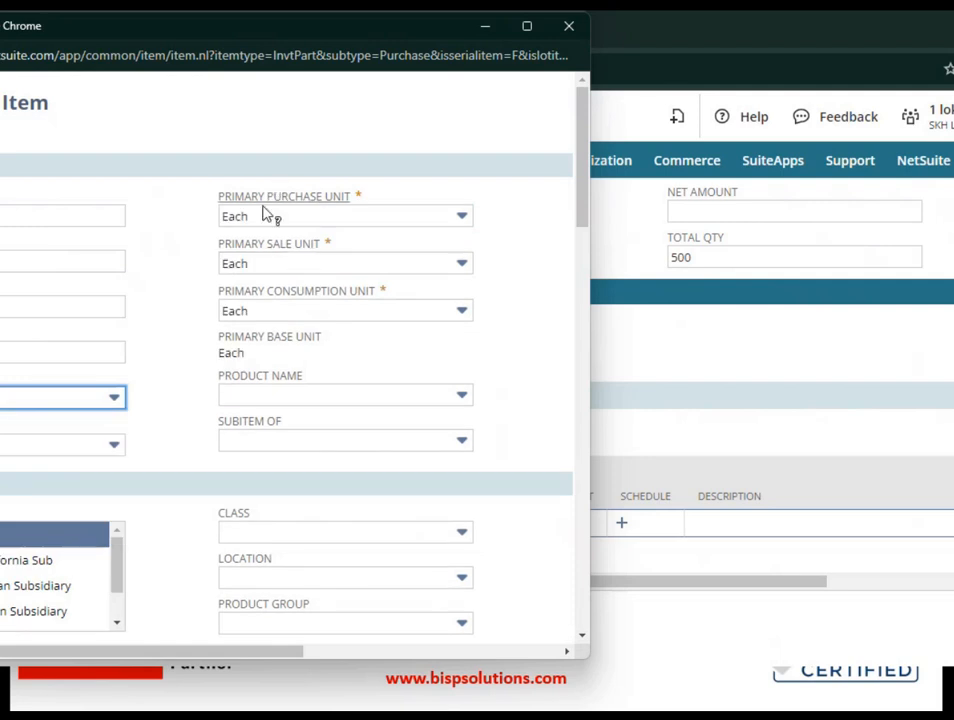
Assign the item to the California subsidiary and try to save it.
{"action": "scroll", "coordinate": [305, 452], "scroll_direction": "down", "scroll_amount": 3}
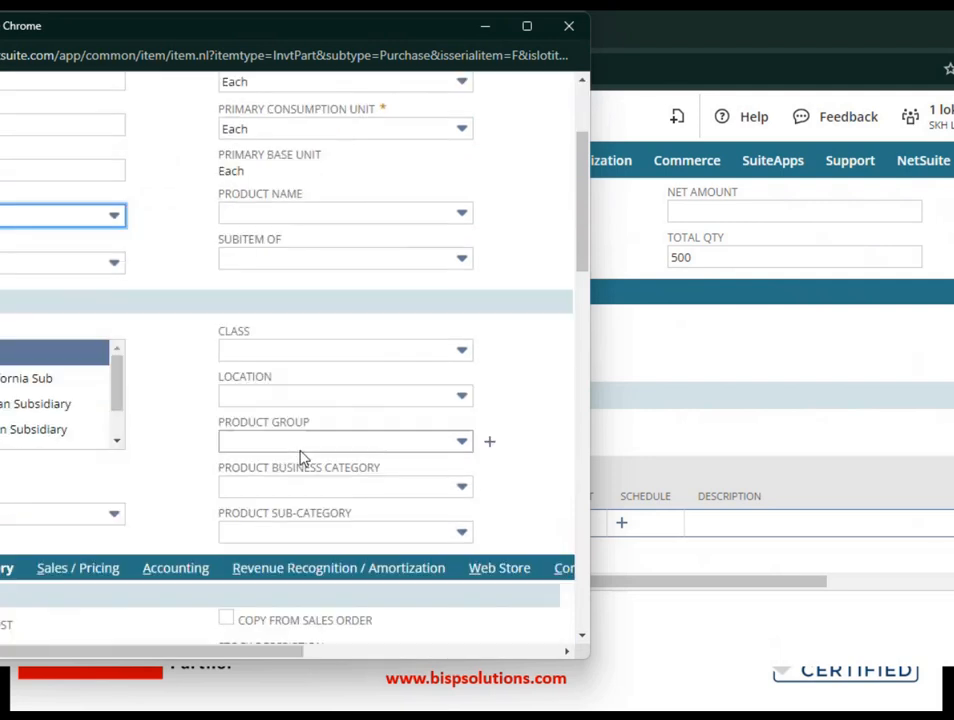
{"action": "left_click", "coordinate": [45, 382]}
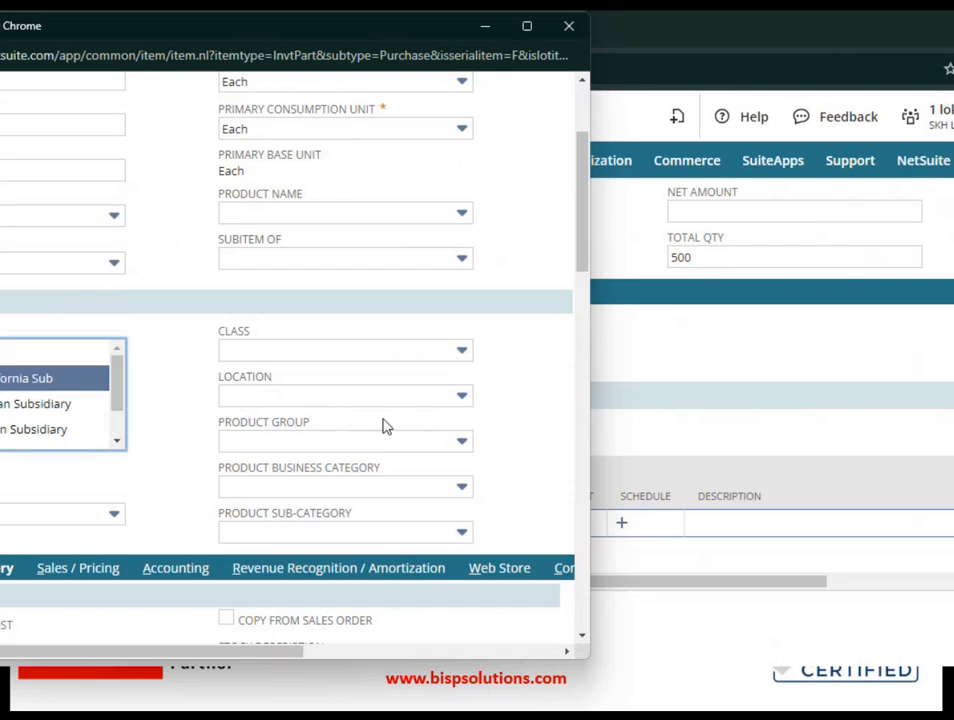
{"action": "scroll", "coordinate": [477, 379], "scroll_direction": "down", "scroll_amount": 5}
{"action": "scroll", "coordinate": [313, 426], "scroll_direction": "down", "scroll_amount": 3}
{"action": "scroll", "coordinate": [313, 426], "scroll_direction": "down", "scroll_amount": 10}
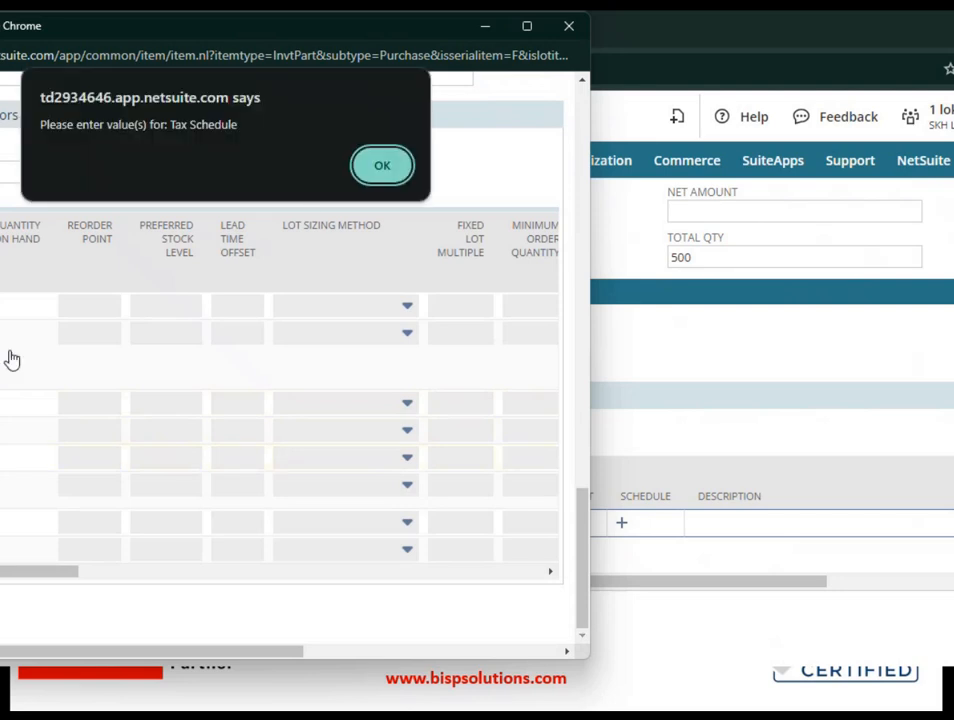
{"action": "left_click", "coordinate": [389, 168]}
Look through the item's main fields and its sales and pricing settings for the tax schedule.
{"action": "scroll", "coordinate": [420, 300], "scroll_direction": "up", "scroll_amount": 10}
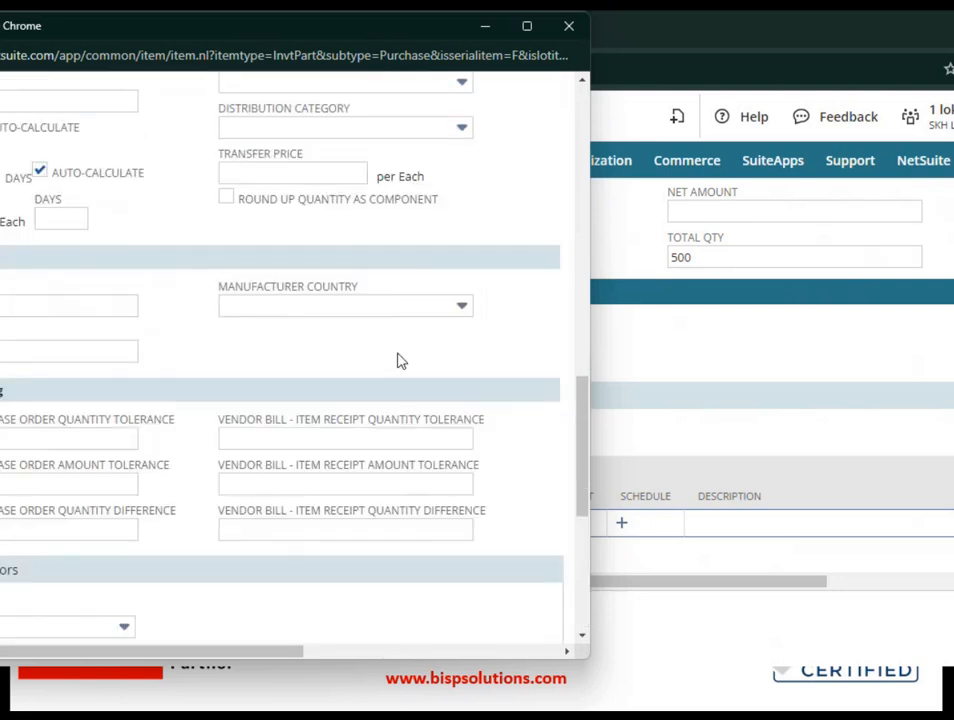
{"action": "scroll", "coordinate": [371, 305], "scroll_direction": "up", "scroll_amount": 10}
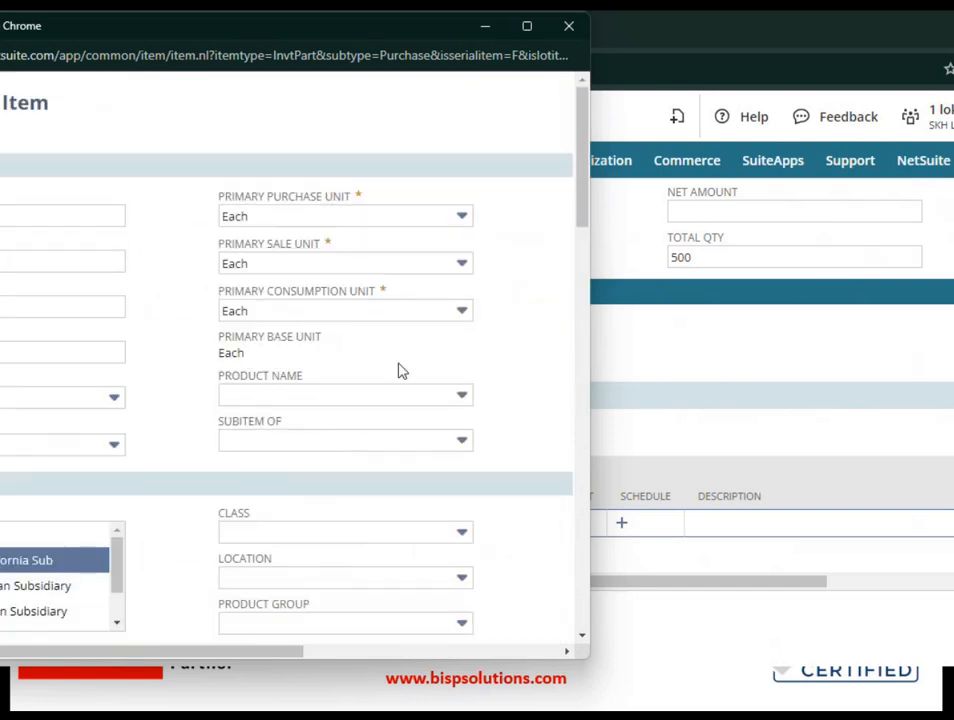
{"action": "scroll", "coordinate": [415, 390], "scroll_direction": "down", "scroll_amount": 5}
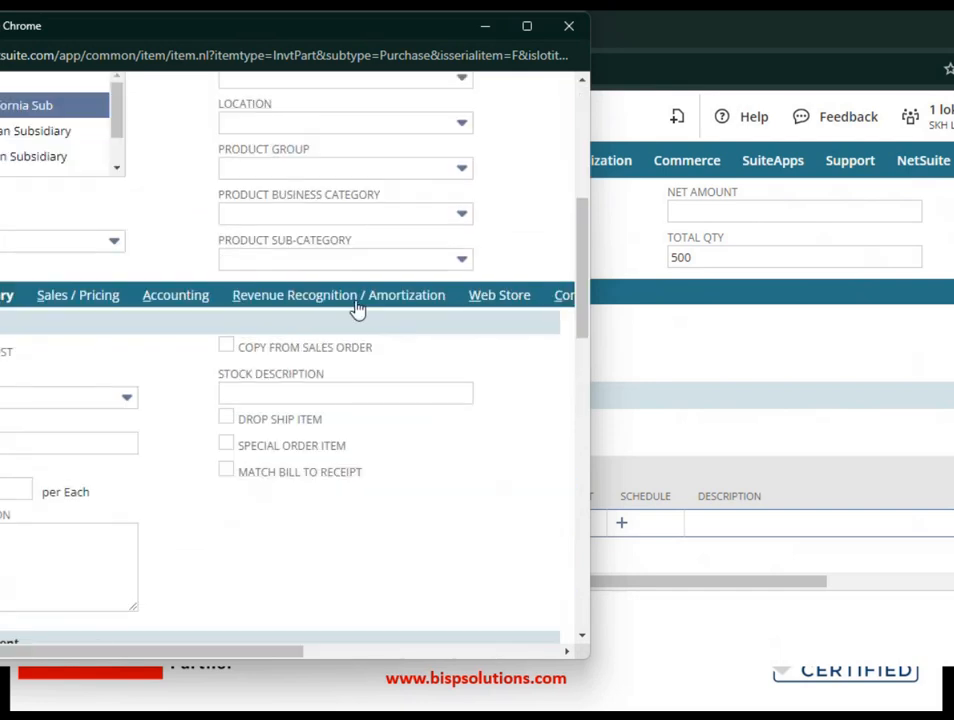
{"action": "left_click", "coordinate": [90, 298]}
{"action": "scroll", "coordinate": [336, 366], "scroll_direction": "down", "scroll_amount": 2}
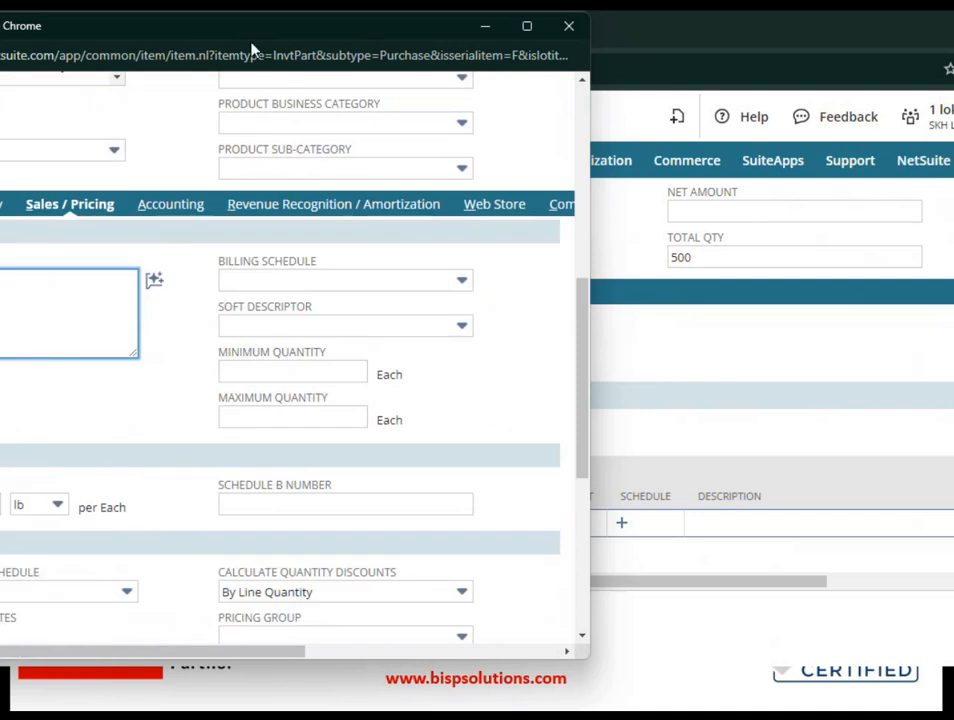
{"action": "double_click", "coordinate": [45, 26]}
{"action": "scroll", "coordinate": [476, 443], "scroll_direction": "down", "scroll_amount": 2}
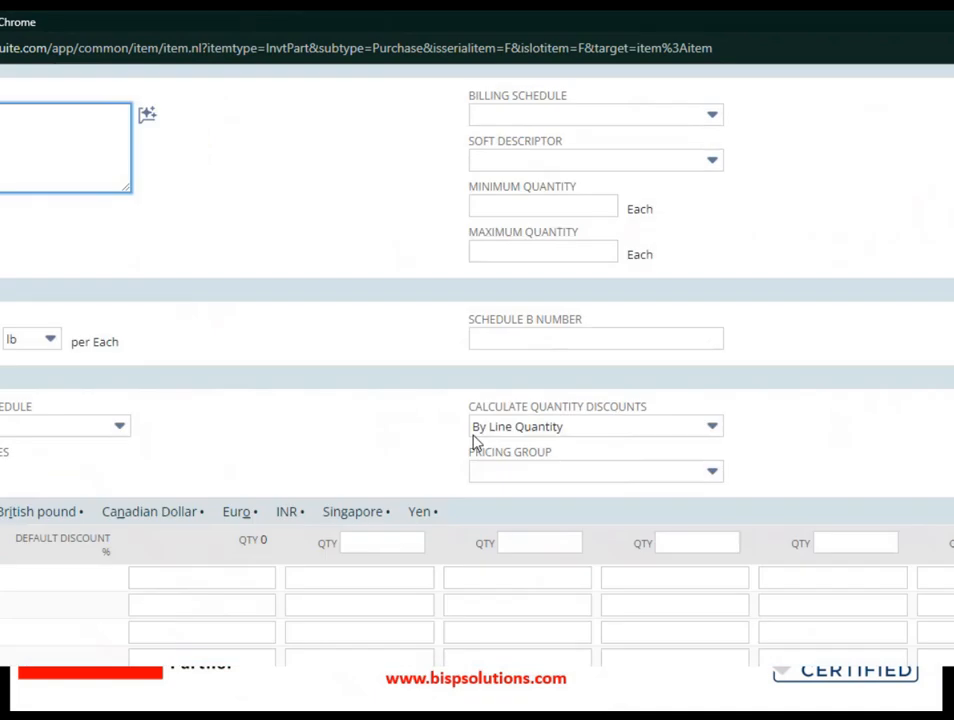
{"action": "scroll", "coordinate": [481, 456], "scroll_direction": "up", "scroll_amount": 1}
{"action": "scroll", "coordinate": [460, 424], "scroll_direction": "down", "scroll_amount": 3}
{"action": "left_click", "coordinate": [501, 446]}
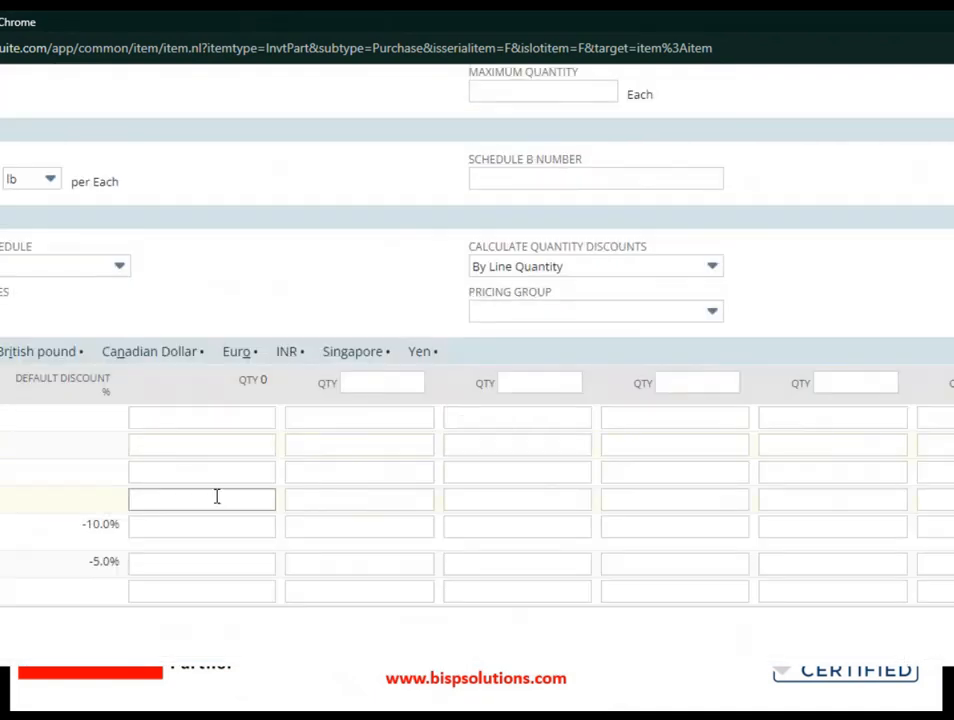
{"action": "scroll", "coordinate": [198, 494], "scroll_direction": "up", "scroll_amount": 6}
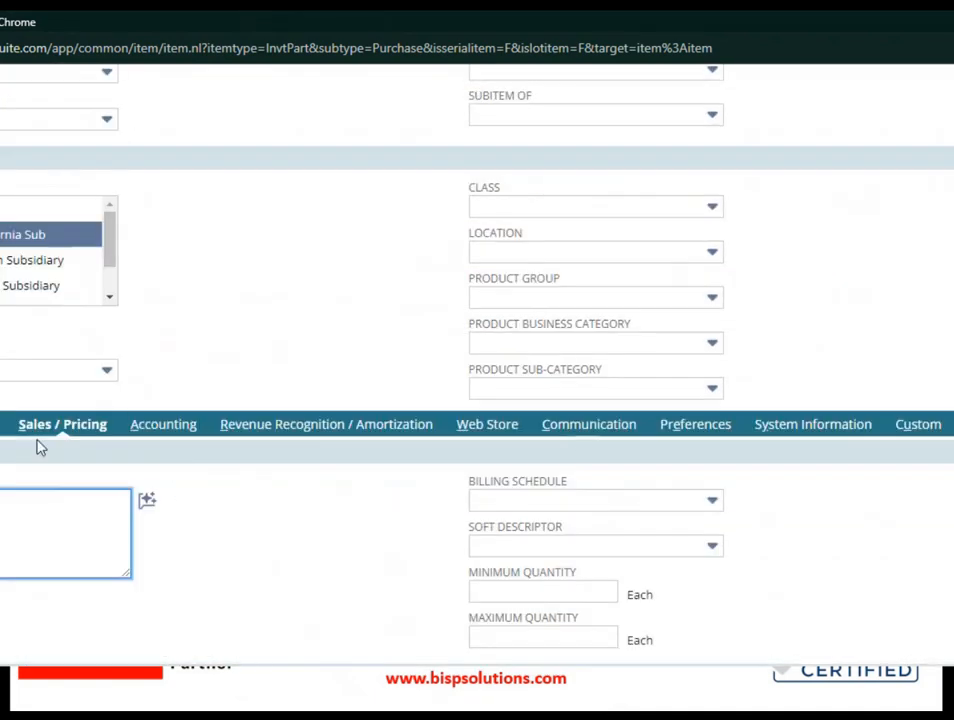
Set the tax schedule to Taxable in the item's accounting settings and save the item.
{"action": "left_click", "coordinate": [146, 430]}
{"action": "scroll", "coordinate": [398, 502], "scroll_direction": "down", "scroll_amount": 3}
{"action": "left_click", "coordinate": [555, 592]}
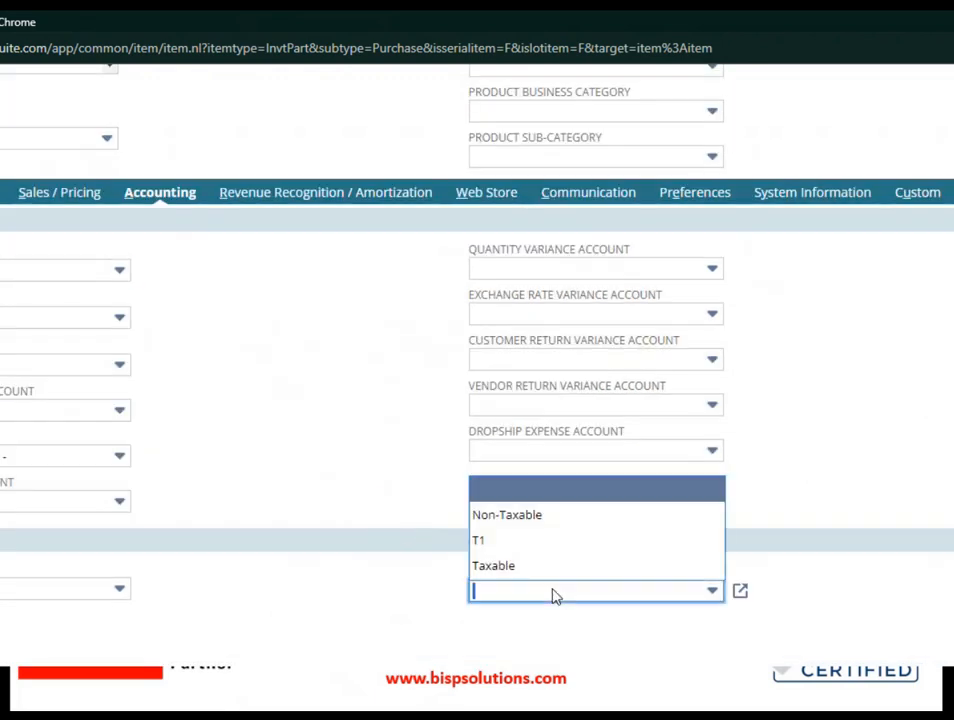
{"action": "left_click", "coordinate": [549, 566]}
{"action": "scroll", "coordinate": [549, 568], "scroll_direction": "up", "scroll_amount": 1}
{"action": "scroll", "coordinate": [477, 360], "scroll_direction": "up", "scroll_amount": 4}
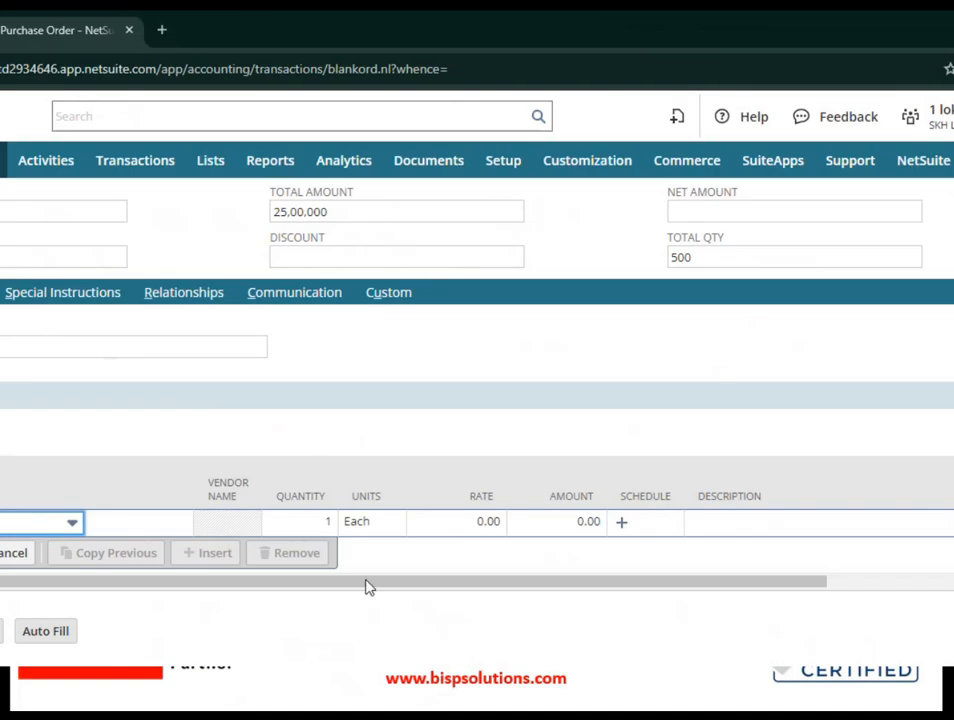
Set the Lenovo Laptops line's quantity to 500 and its amount to 50,000.
{"action": "left_click", "coordinate": [319, 523]}
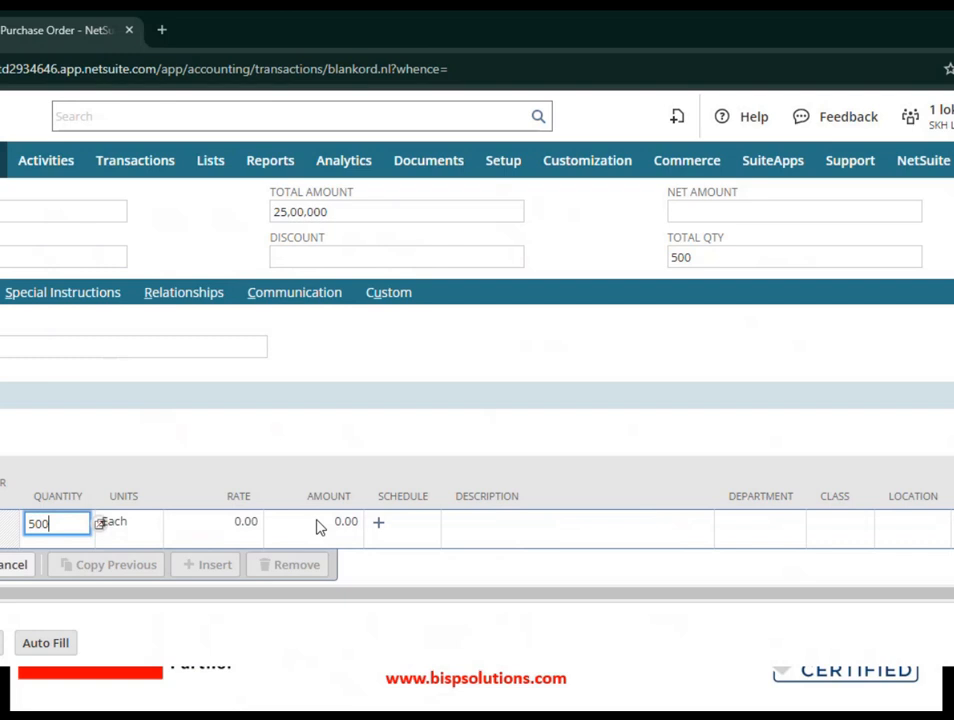
{"action": "left_click", "coordinate": [344, 521]}
{"action": "type", "text": "50,000"}
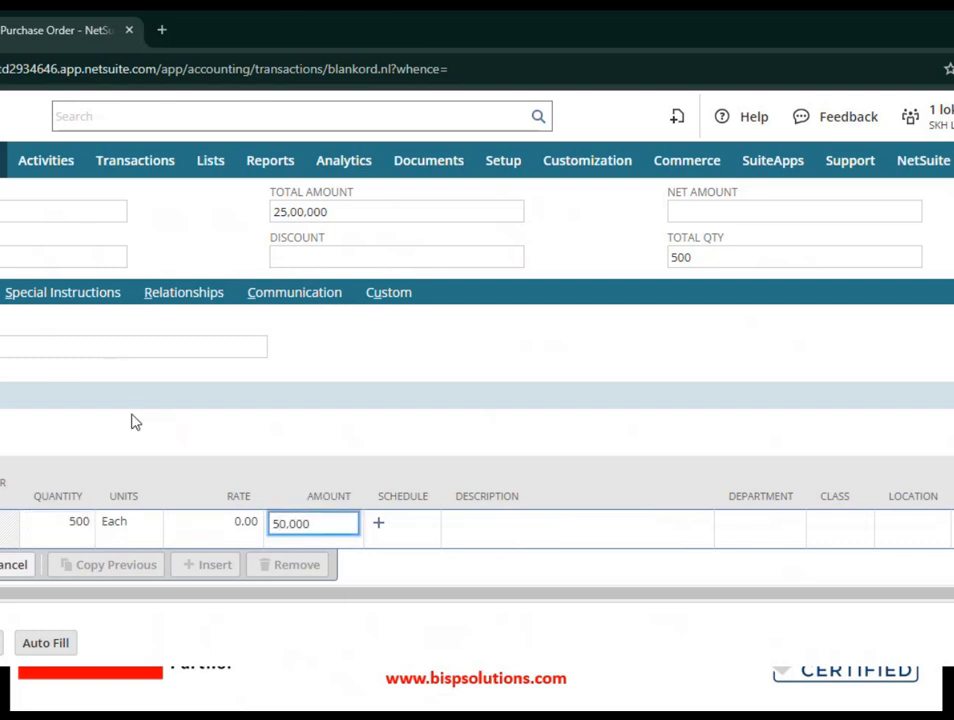
{"action": "left_click", "coordinate": [328, 418]}
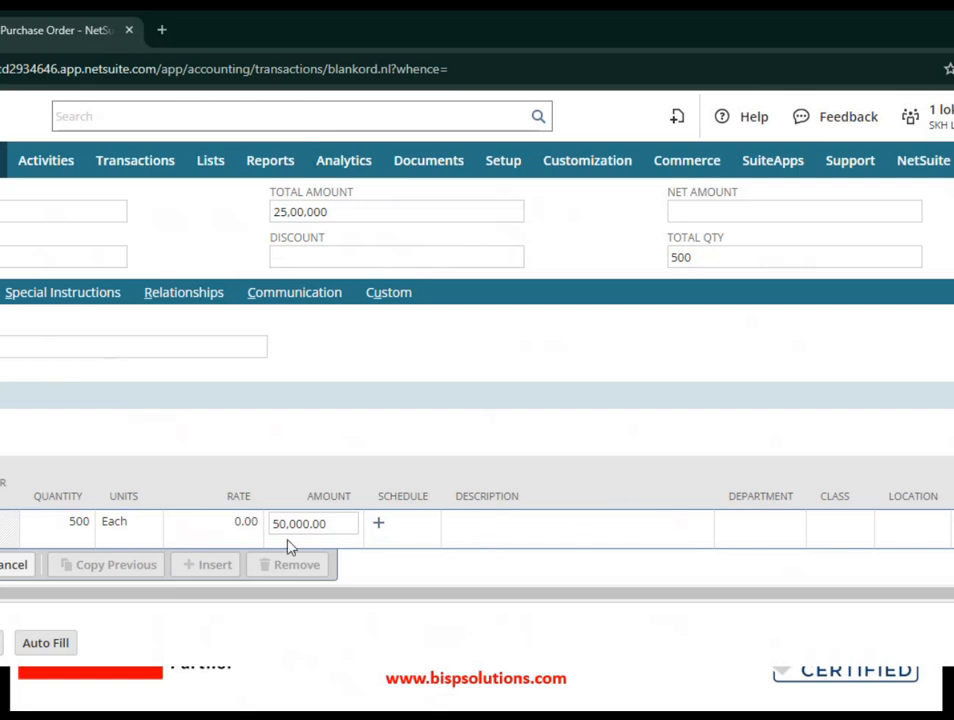
Change the item line's amount to 25,00,000, accept the amount as correct and save the blanket purchase order.
{"action": "left_click", "coordinate": [77, 524]}
{"action": "left_click", "coordinate": [199, 487]}
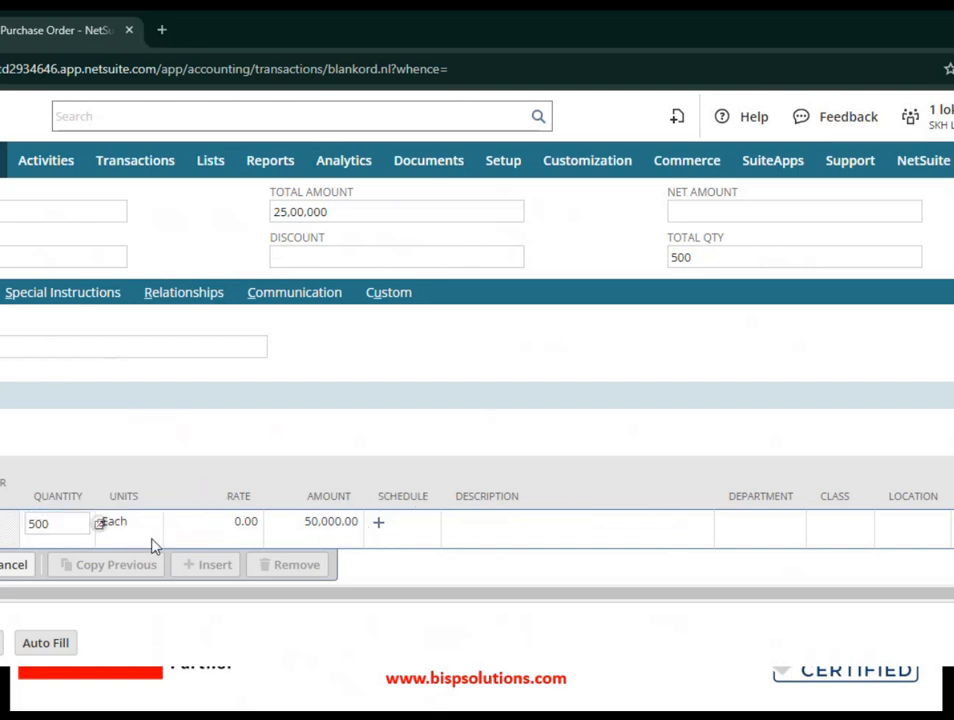
{"action": "left_click", "coordinate": [320, 520]}
{"action": "type", "text": "25,0"}
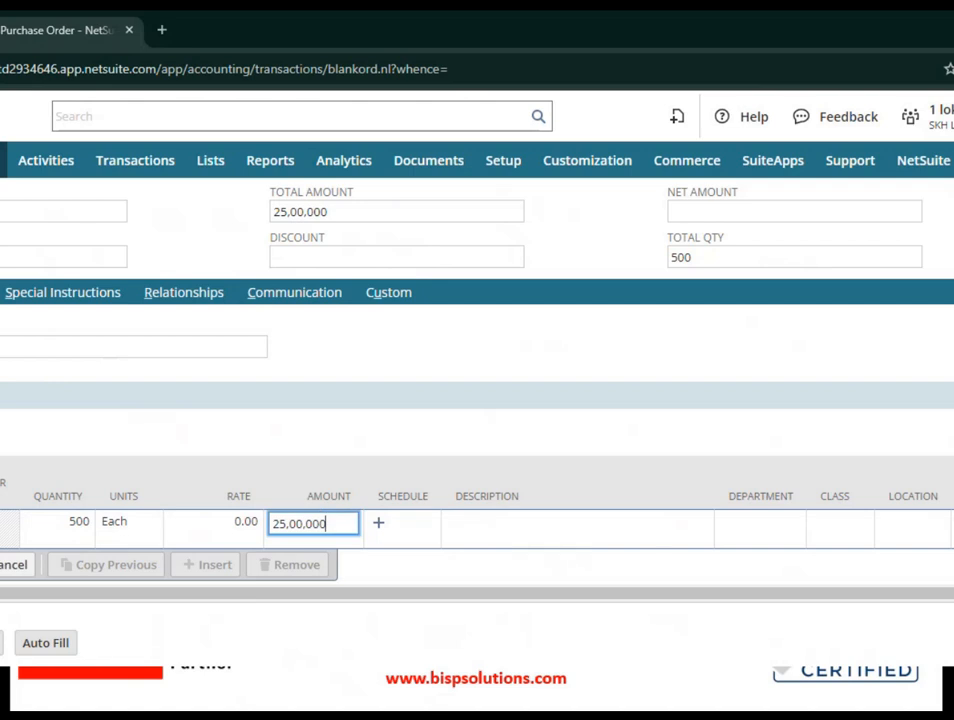
{"action": "key", "text": "Tab"}
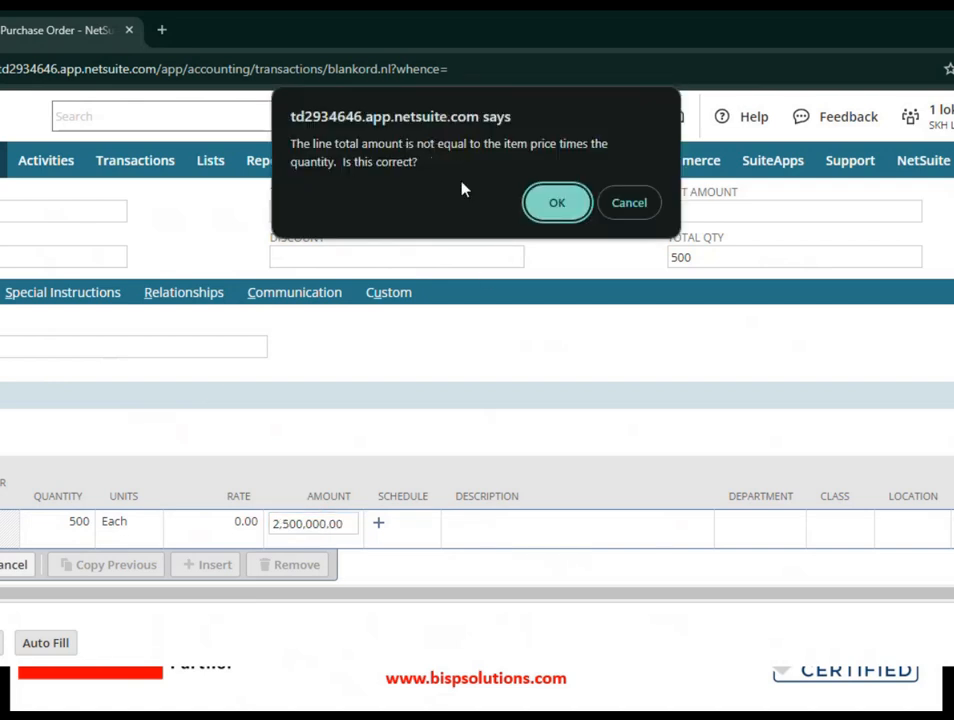
{"action": "left_click", "coordinate": [557, 203]}
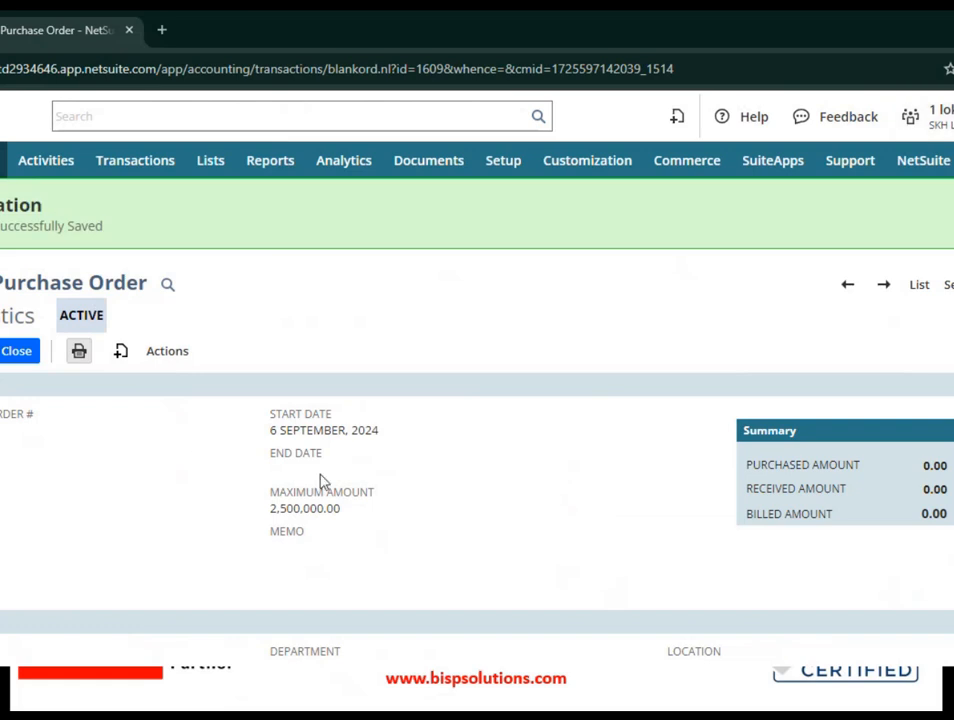
Open the printable version of the saved blanket purchase order, check its title, date, order number and country, and close it.
{"action": "left_click", "coordinate": [79, 352]}
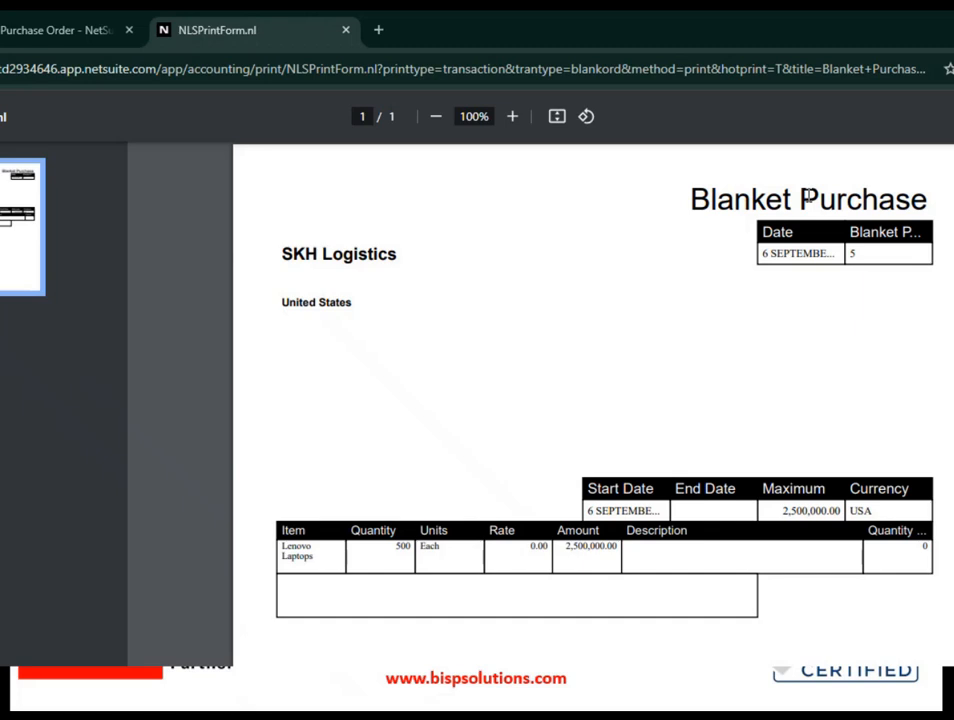
{"action": "triple_click", "coordinate": [698, 200]}
{"action": "left_click", "coordinate": [911, 258]}
{"action": "left_click_drag", "start_coordinate": [827, 262], "coordinate": [760, 268]}
{"action": "left_click", "coordinate": [794, 267]}
{"action": "triple_click", "coordinate": [306, 302]}
{"action": "left_click", "coordinate": [358, 317]}
{"action": "left_click", "coordinate": [345, 31]}
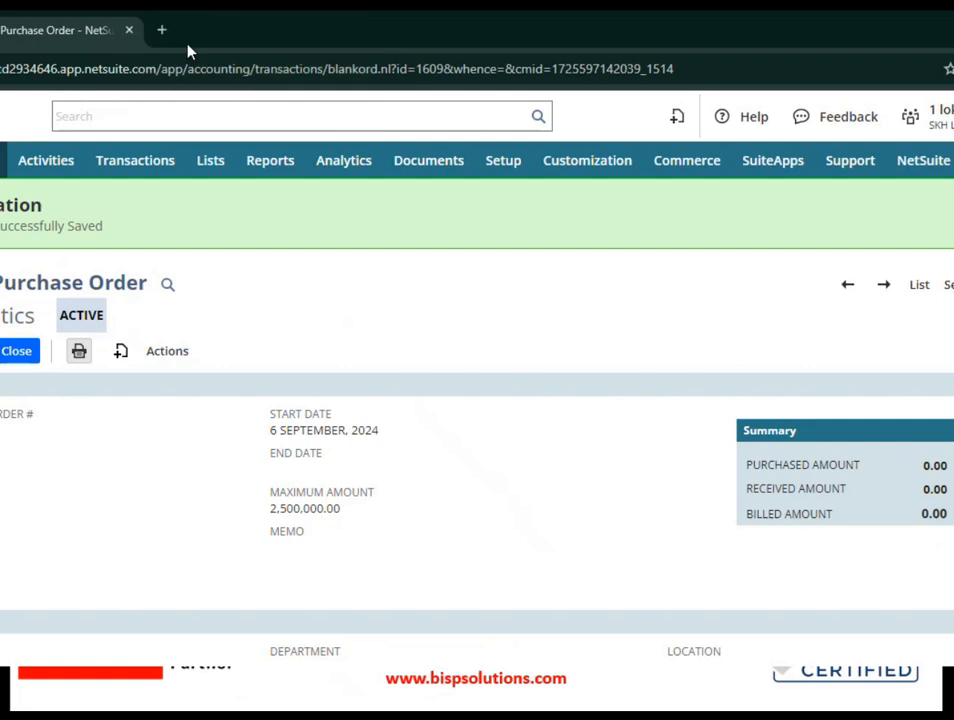
{"action": "left_click", "coordinate": [167, 351]}
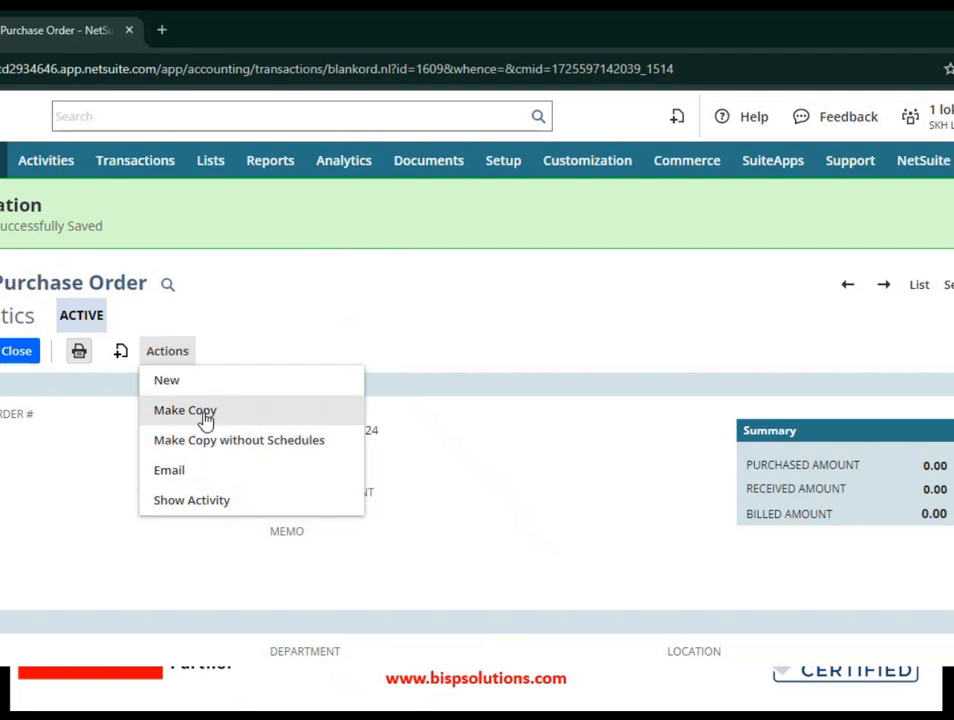
{"action": "left_click", "coordinate": [213, 475]}
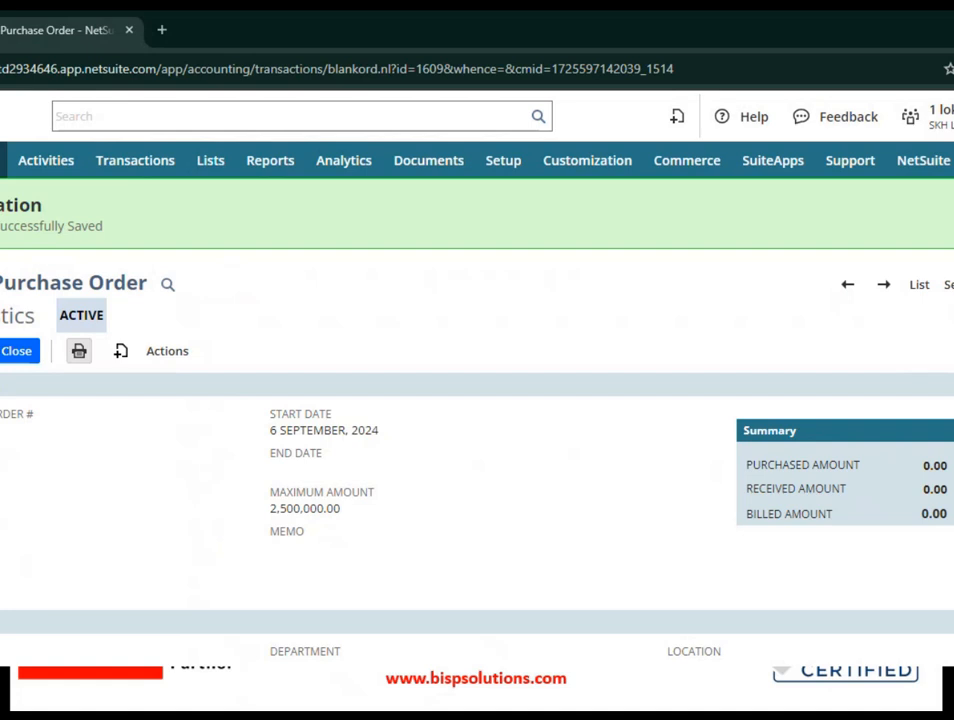
{"action": "key", "text": "alt+Tab"}
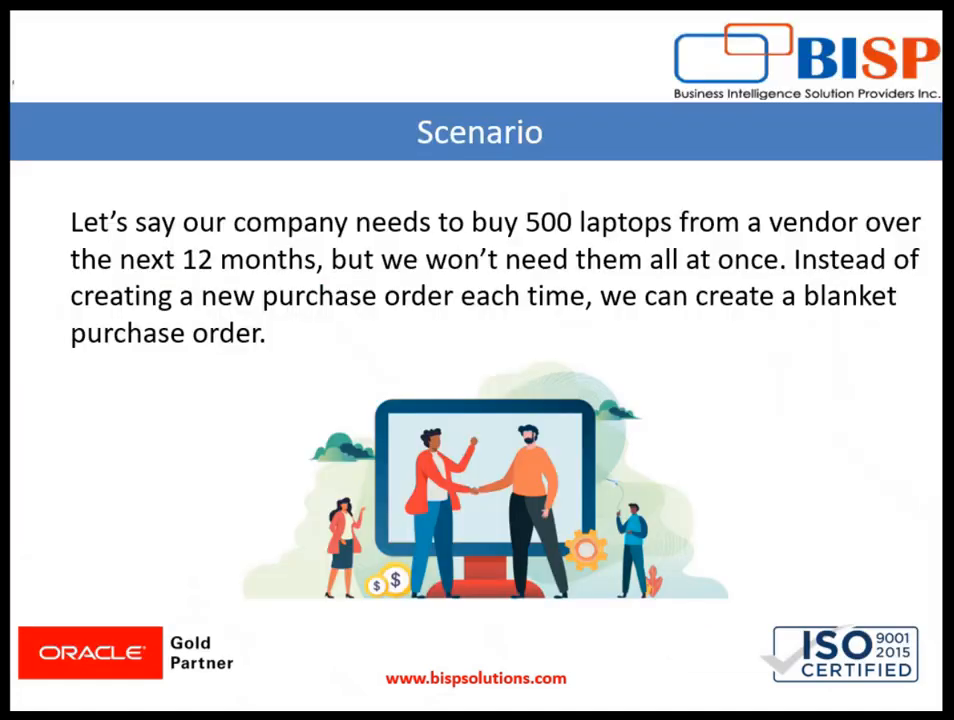
{"action": "key", "text": "Left"}
{"action": "key", "text": "Left"}
{"action": "key", "text": "Left"}
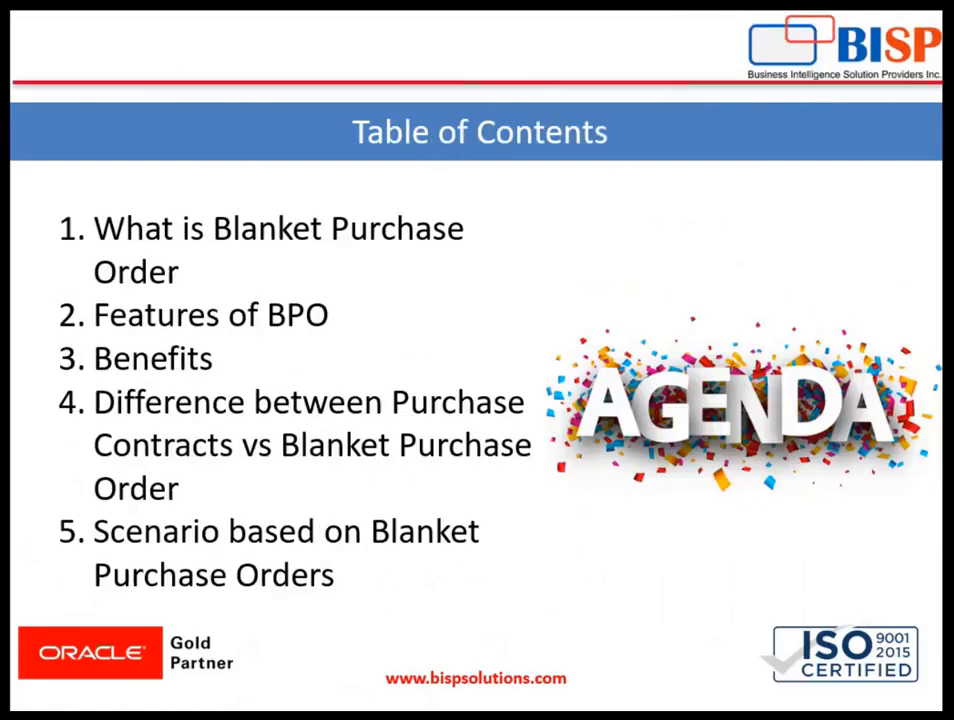